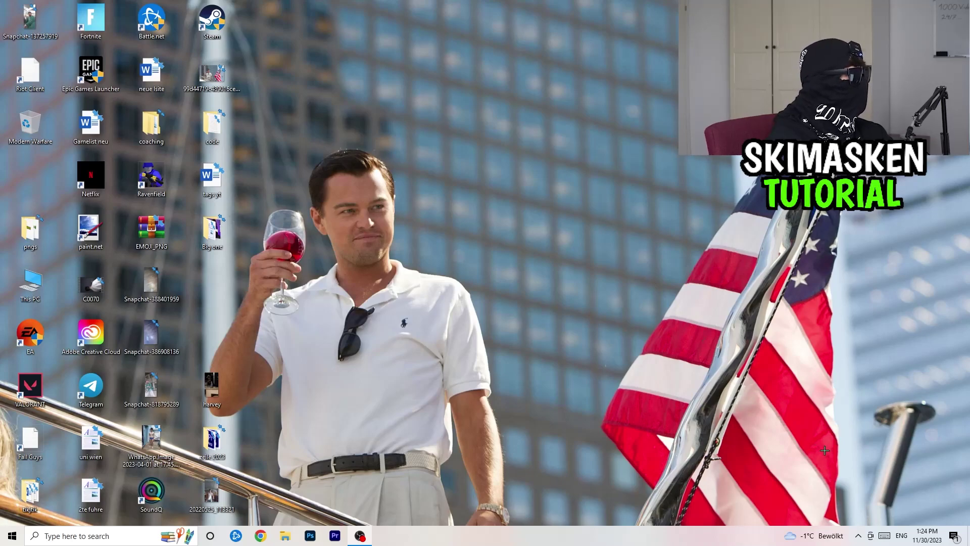
Check the network connection status from the hidden notification icons and dismiss the network flyout.
click(858, 535)
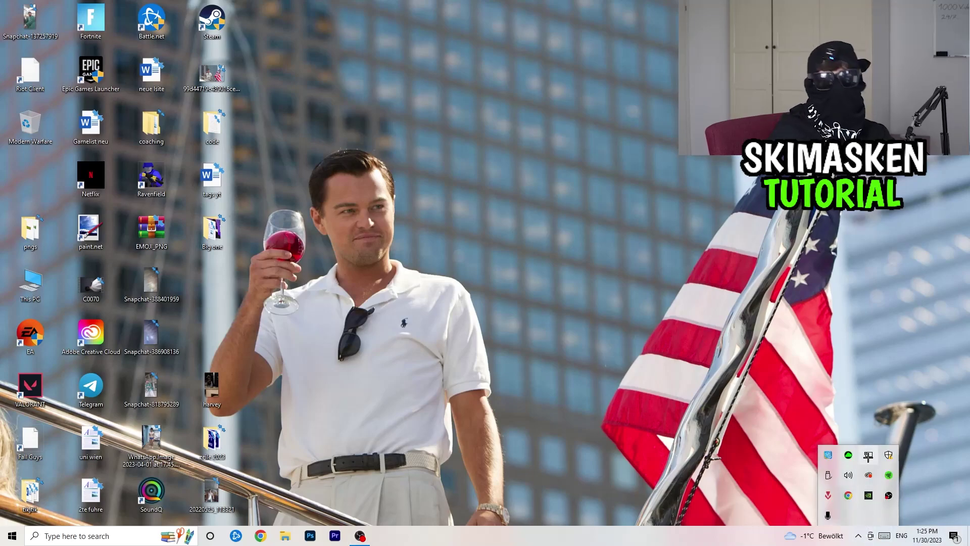
click(869, 455)
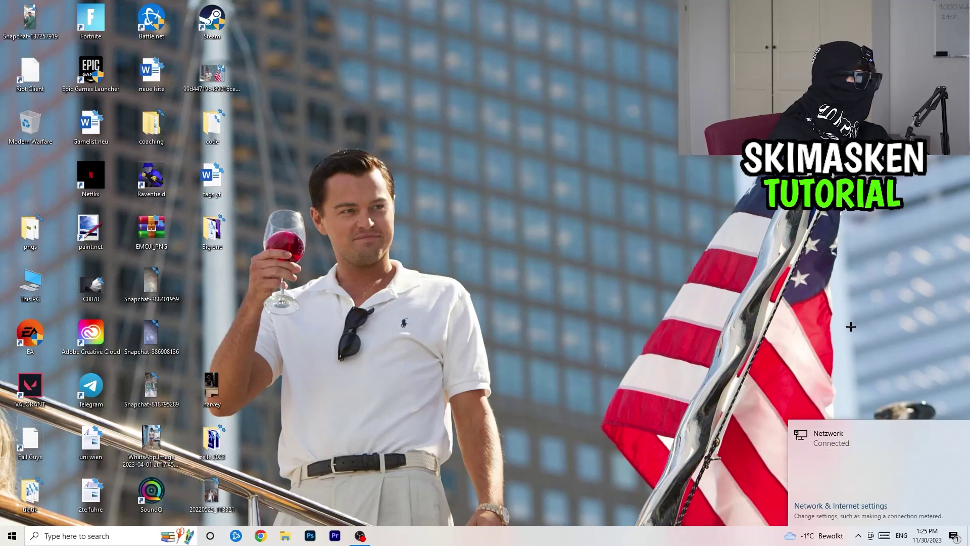
click(714, 218)
click(791, 356)
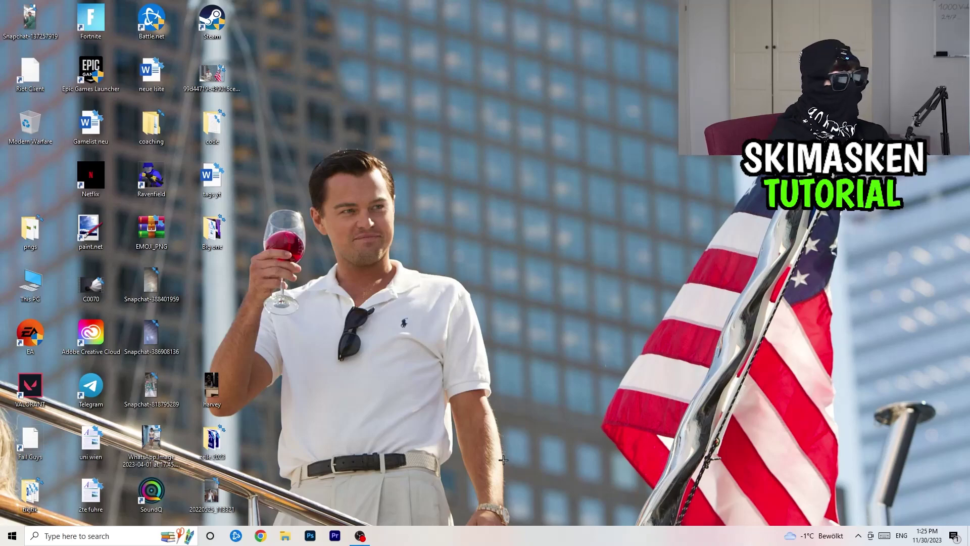
Open Task Manager from the taskbar and maximize its window.
right_click(489, 531)
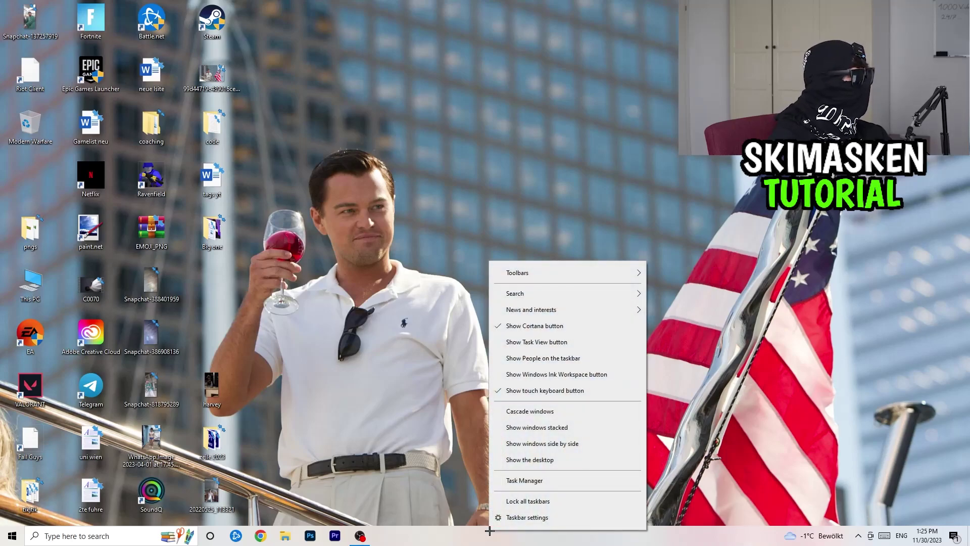
click(489, 531)
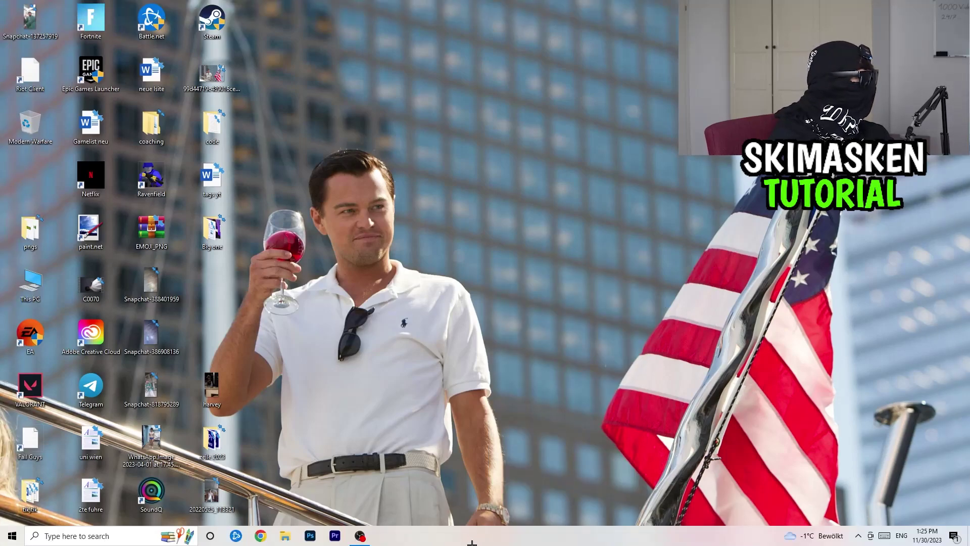
right_click(469, 542)
click(485, 488)
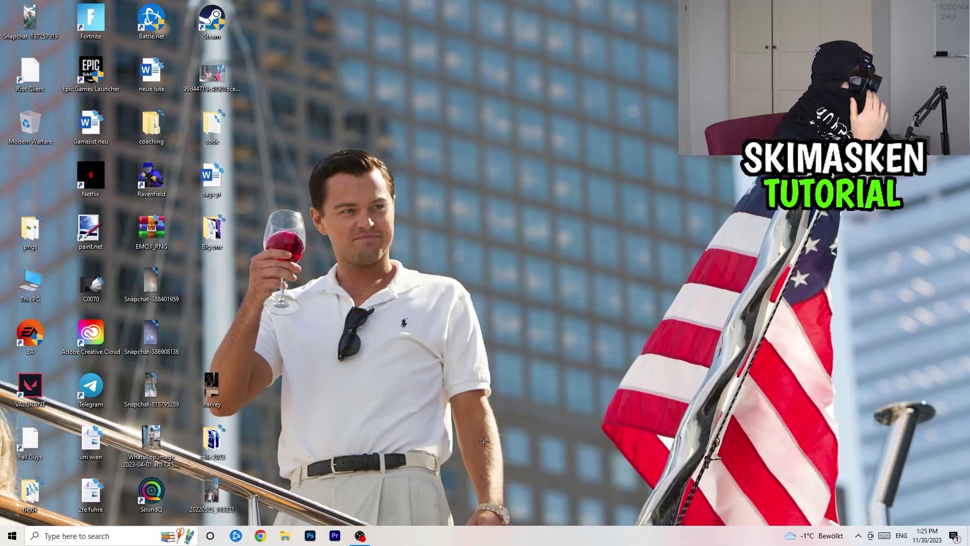
click(564, 26)
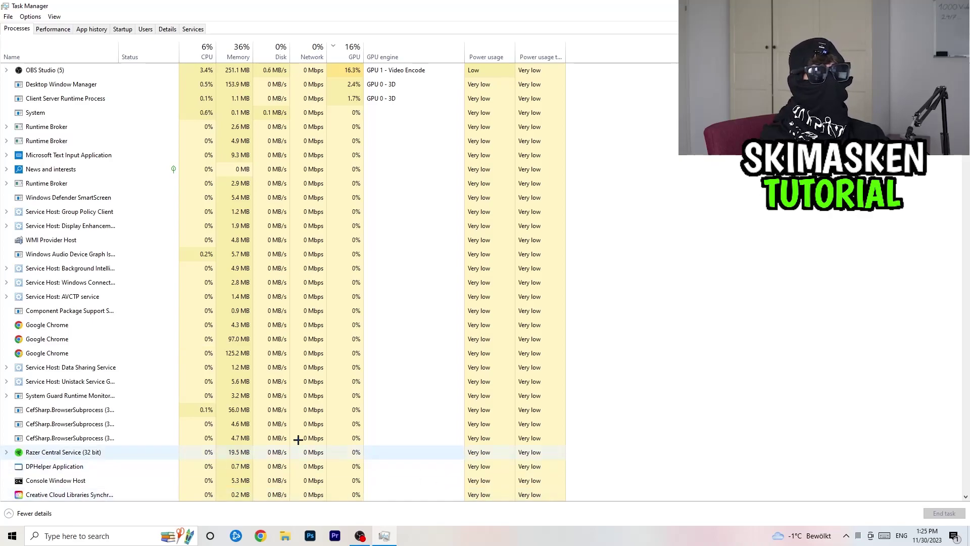
Open Resource Monitor from Task Manager's performance view, maximize it, and examine the overview and the processes with network activity.
click(52, 26)
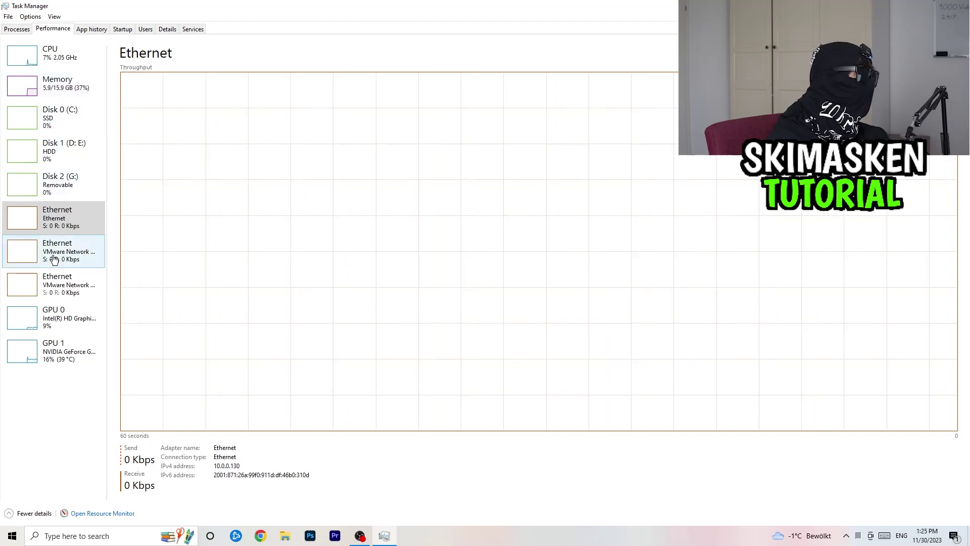
click(99, 514)
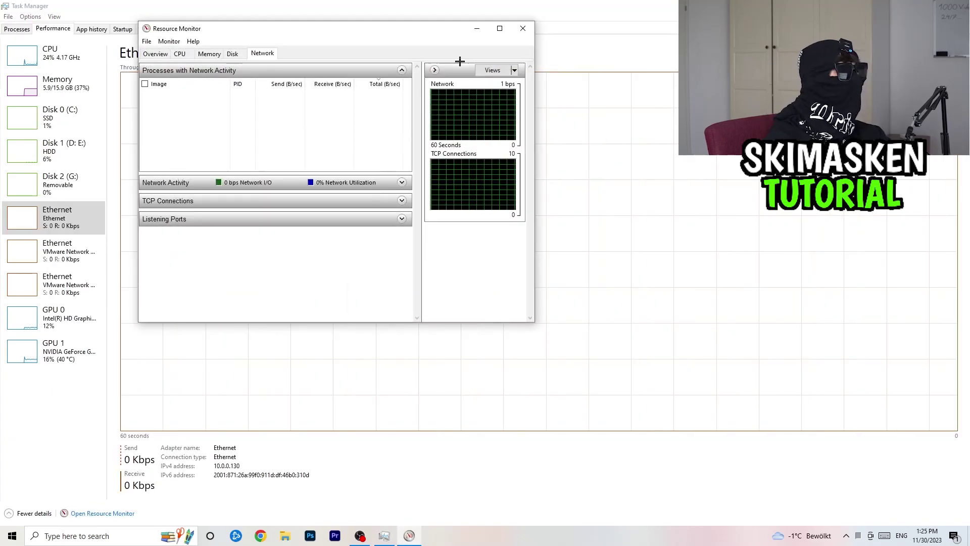
click(500, 28)
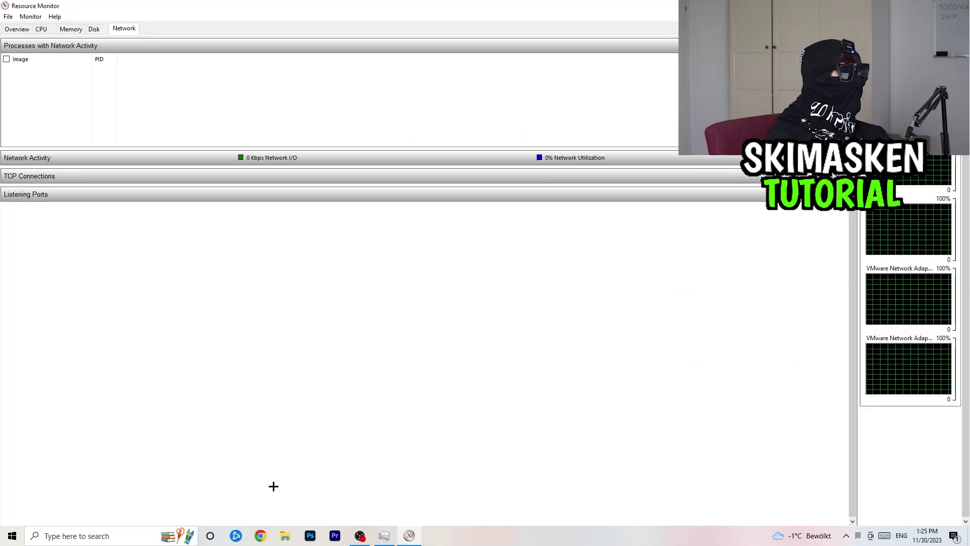
click(17, 28)
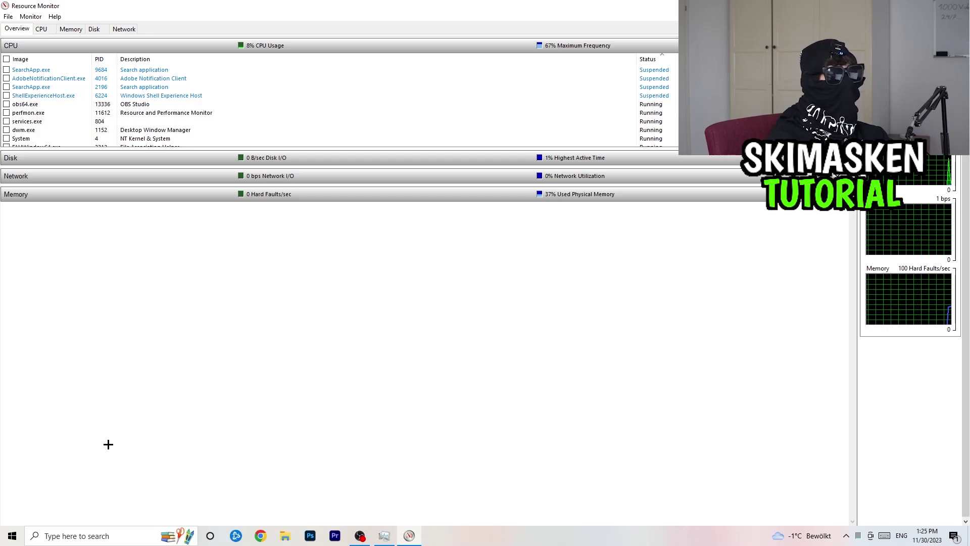
click(125, 25)
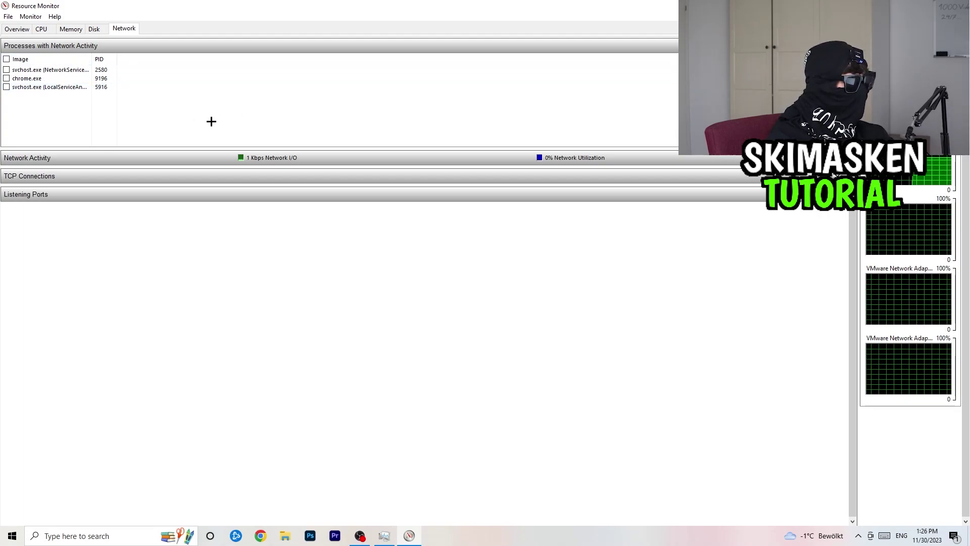
Show the End Process options for the network-using svchost.exe and chrome.exe without ending them, and close Resource Monitor and Task Manager.
click(45, 69)
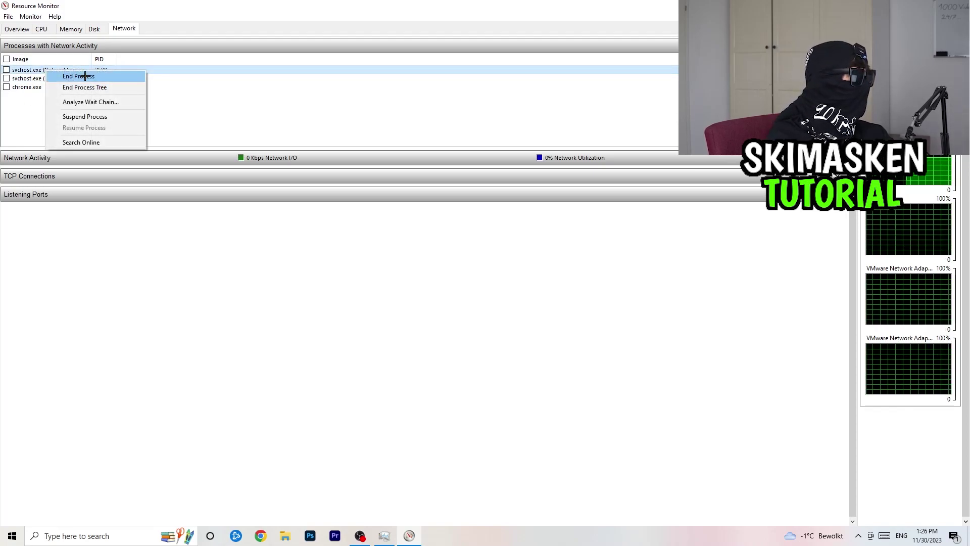
click(604, 232)
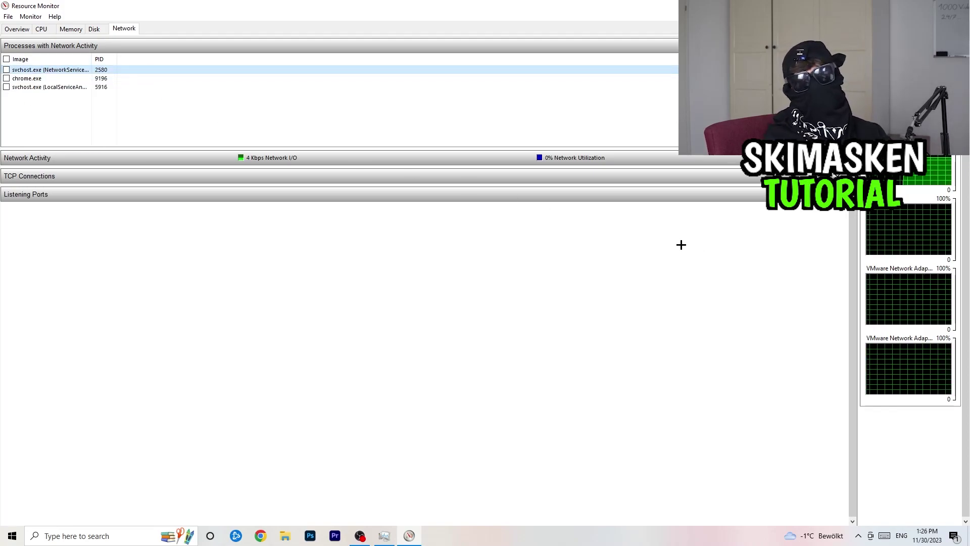
right_click(62, 68)
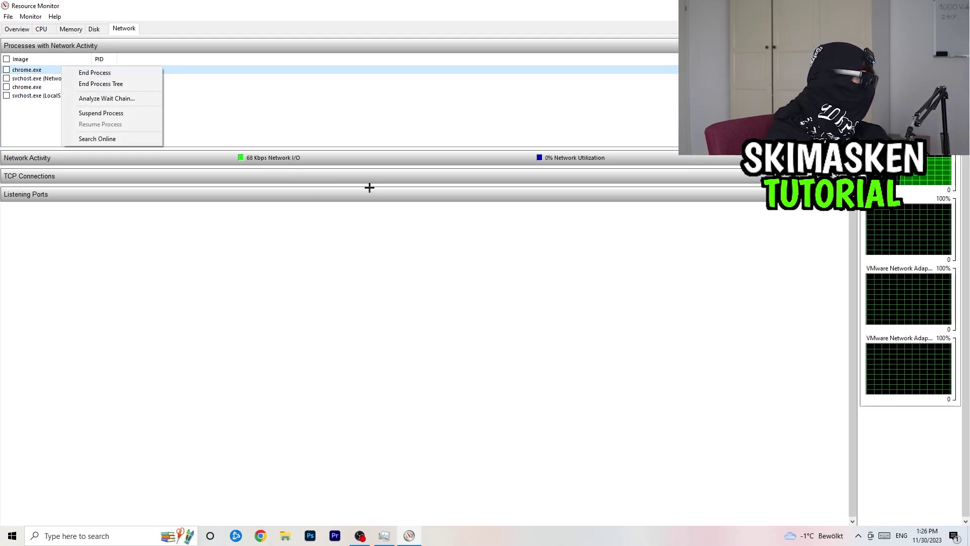
click(212, 253)
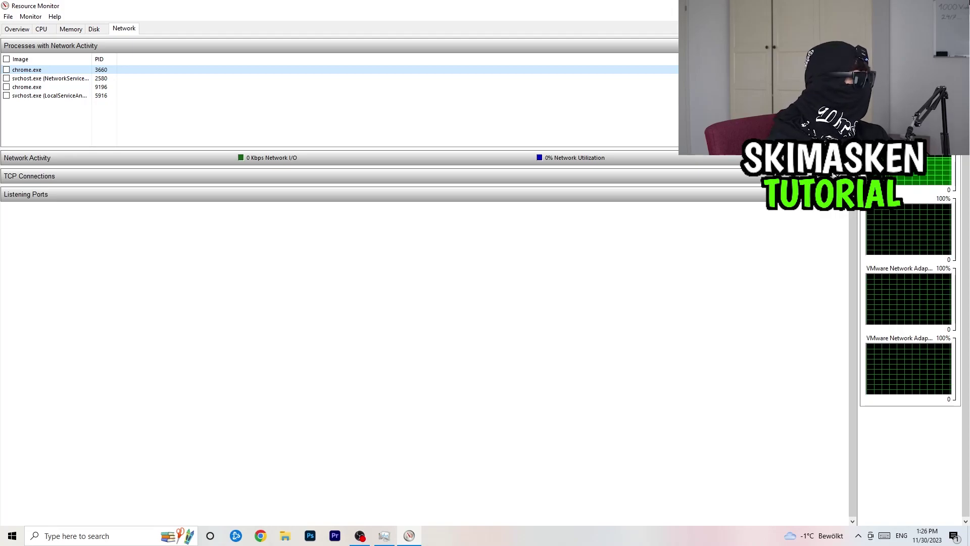
key(alt+F4)
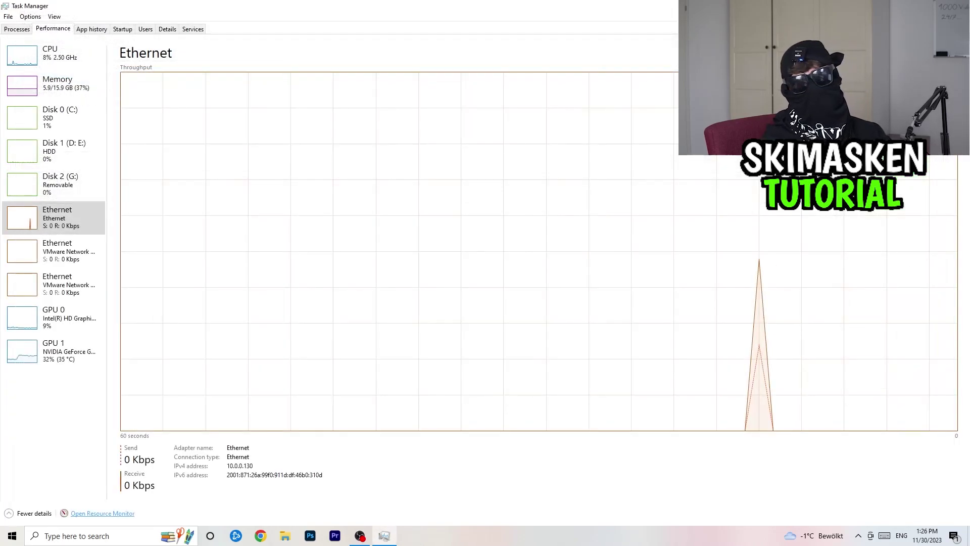
key(alt+F4)
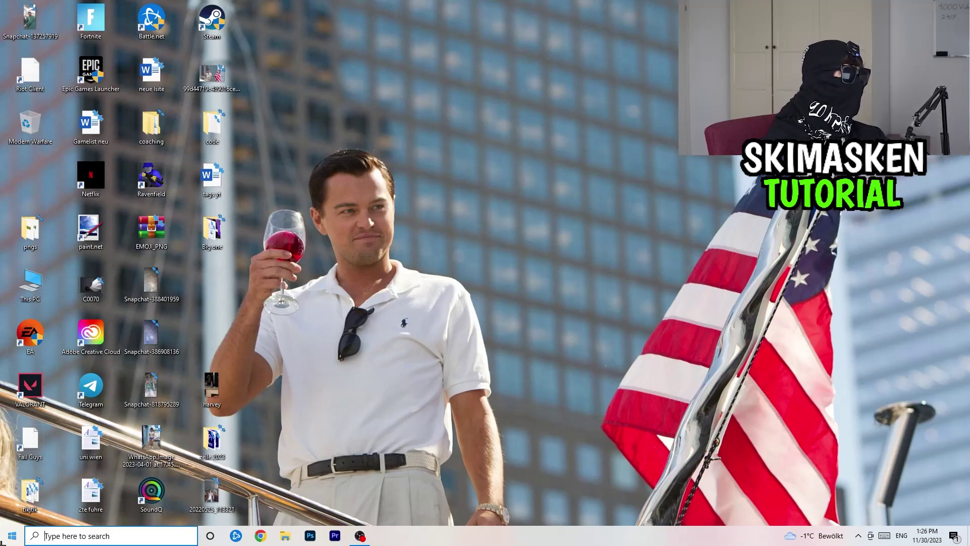
Open Windows Settings maximized and go through Network & Internet to the network adapter options.
click(2, 542)
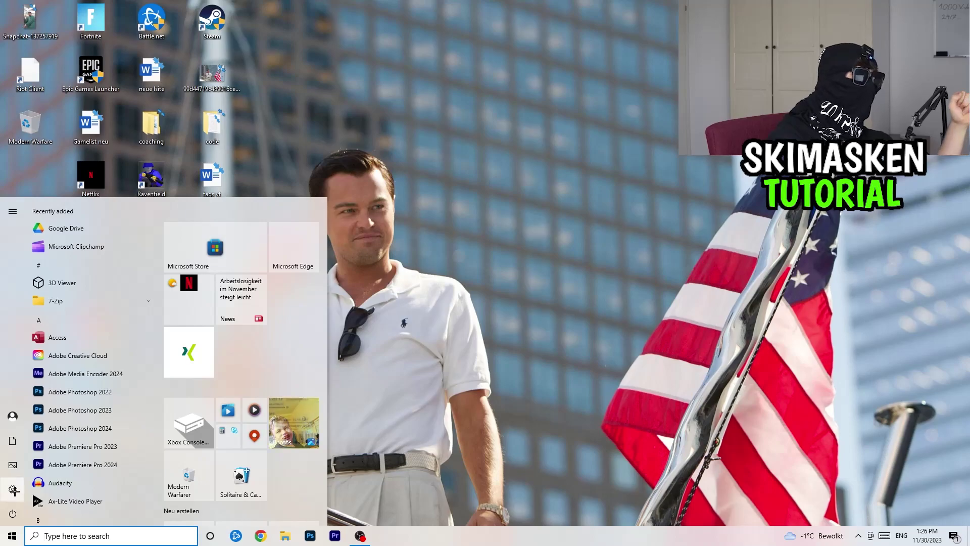
click(14, 489)
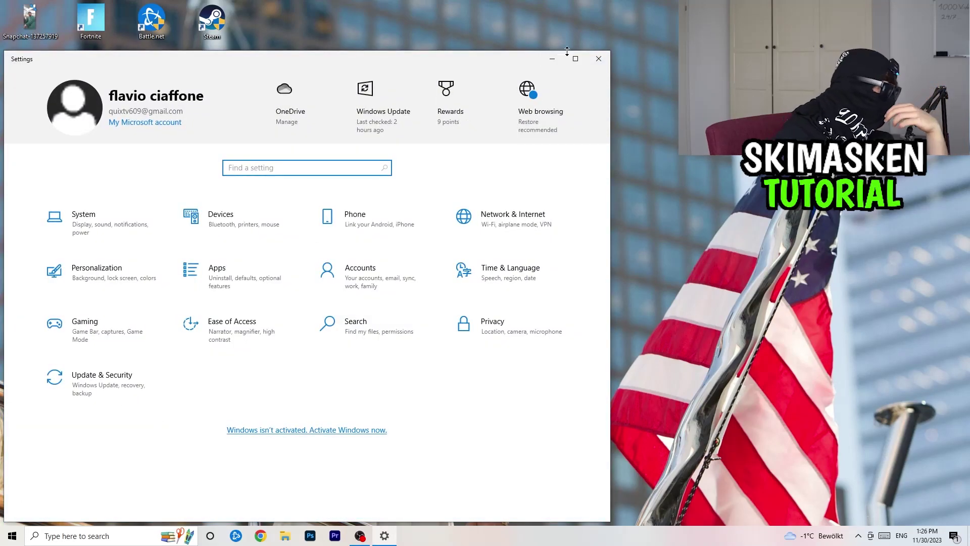
key(super+Up)
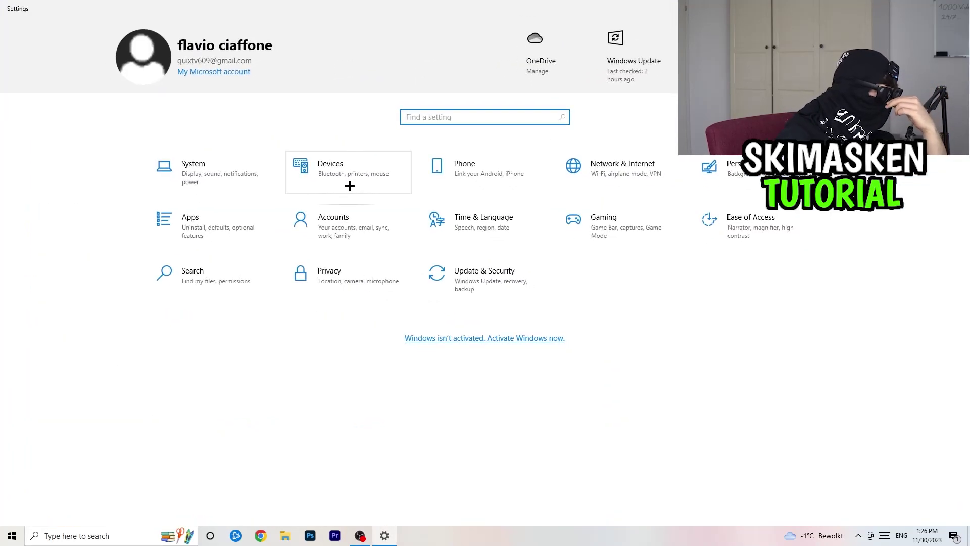
click(604, 166)
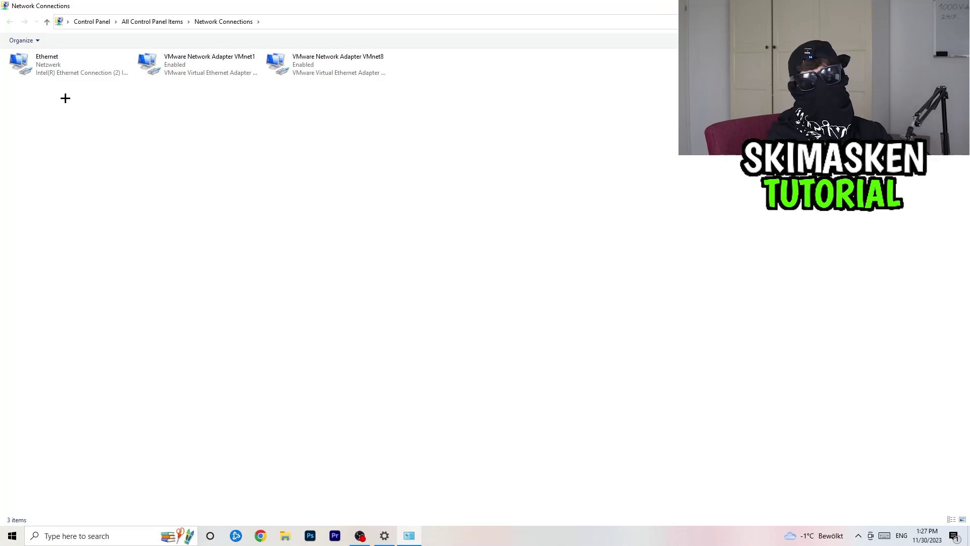
Disable the Ethernet adapter and enable it again, closing the Network Connections window.
click(75, 65)
right_click(75, 65)
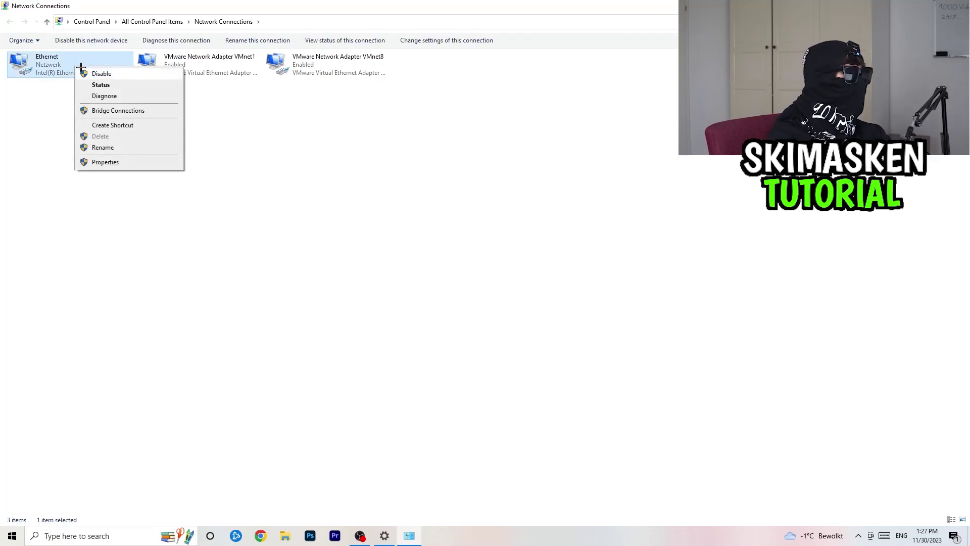
click(101, 74)
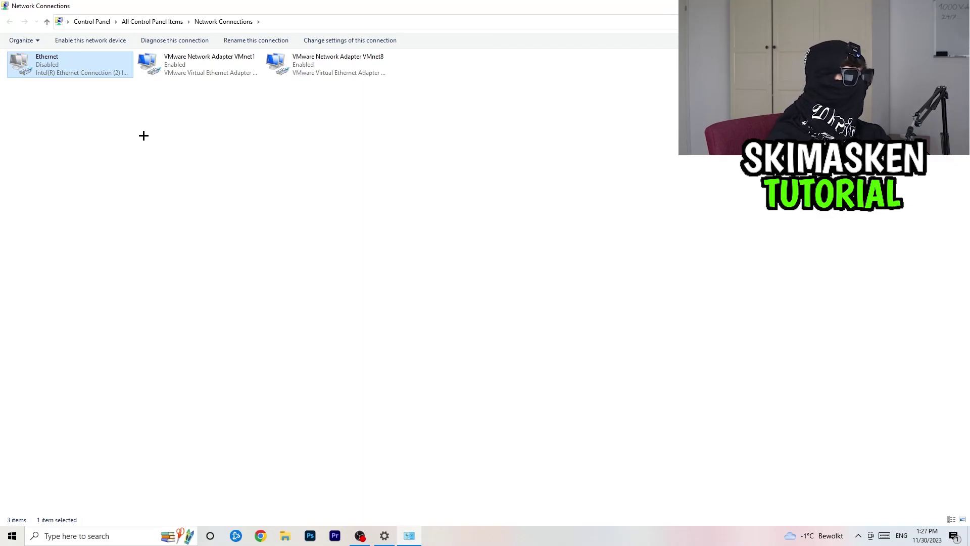
right_click(76, 62)
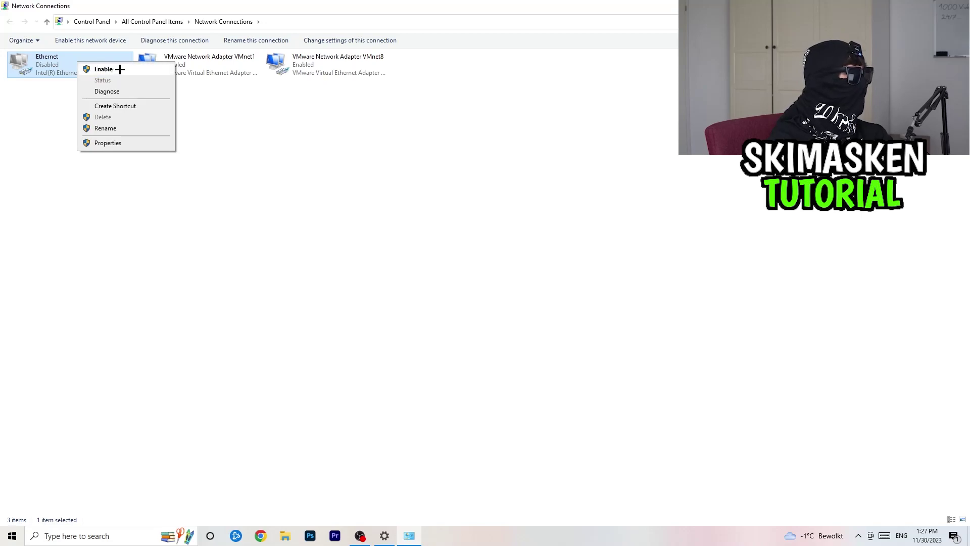
click(120, 69)
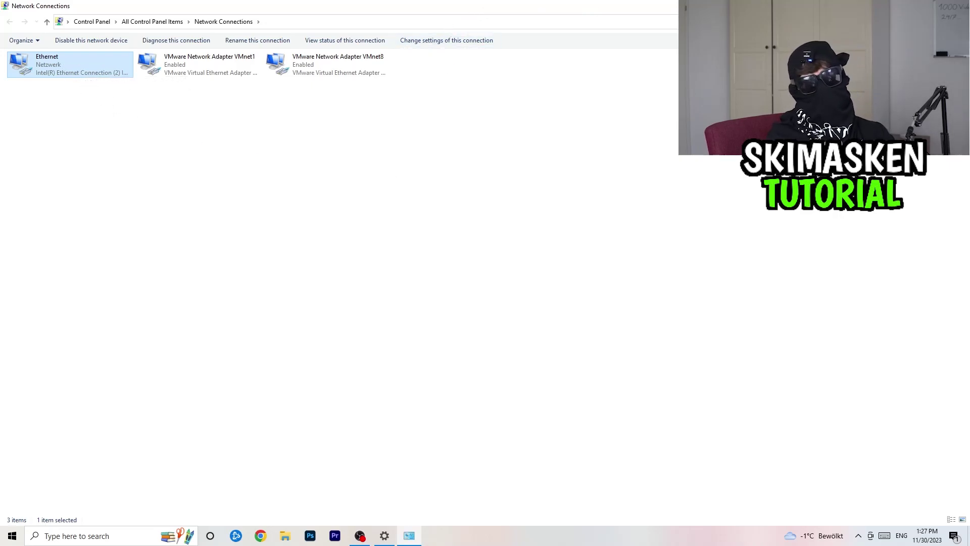
key(alt+F4)
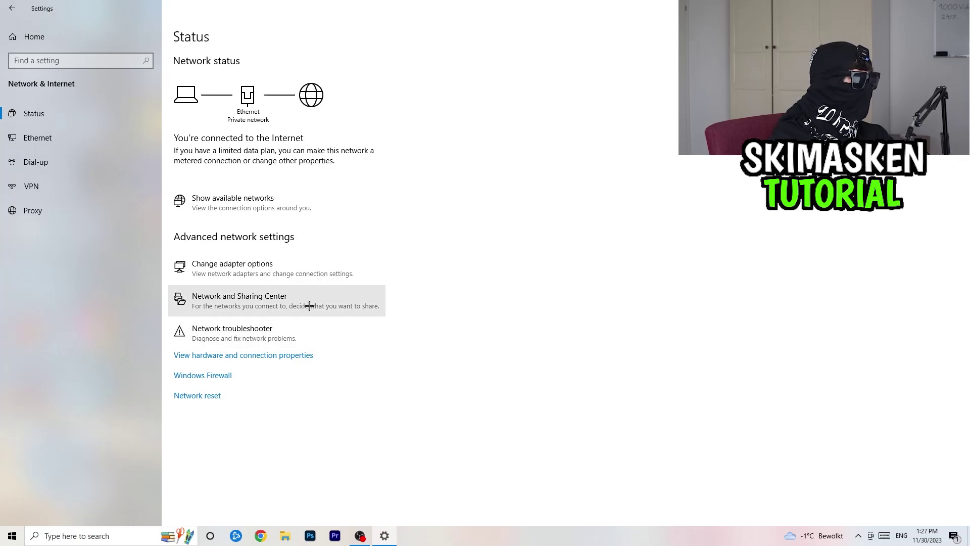
View the troubleshooting page linked from Network and Sharing Center and return to the network status page.
click(286, 312)
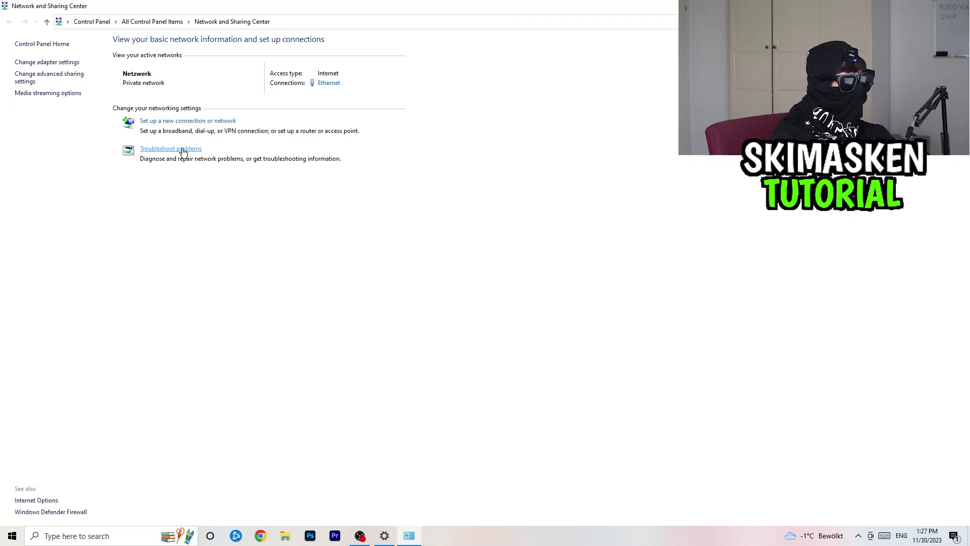
click(183, 150)
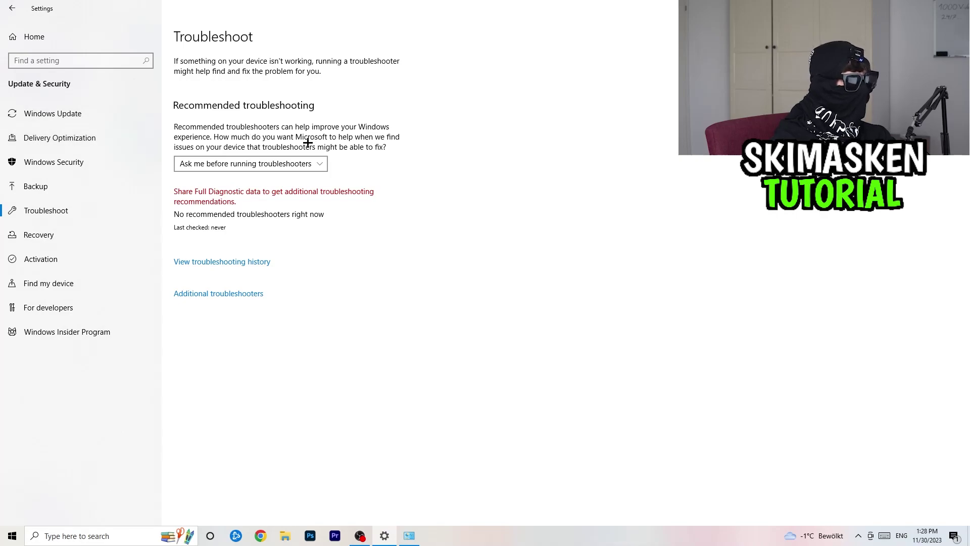
click(23, 4)
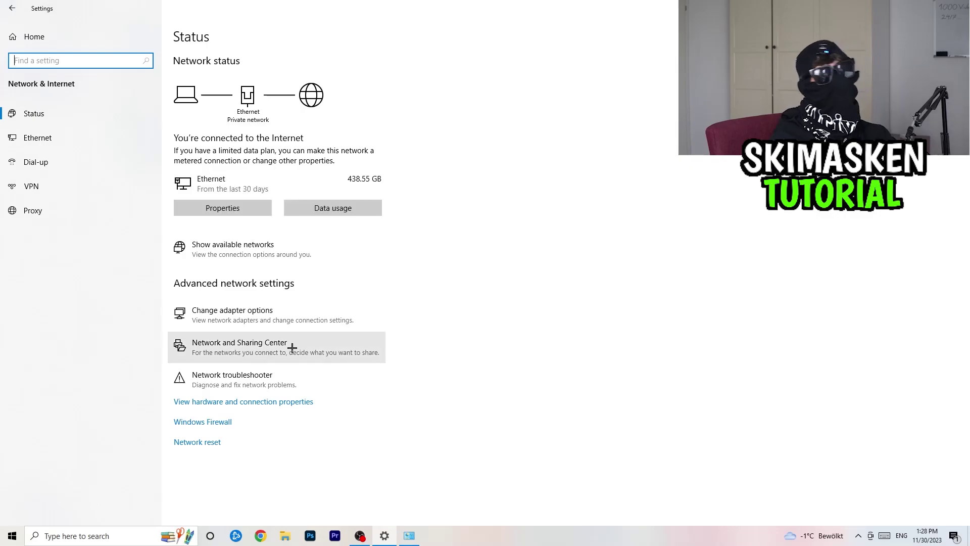
Open the Ethernet connection's properties through Network and Sharing Center and place the dialog beside the Ethernet Status dialog.
click(348, 346)
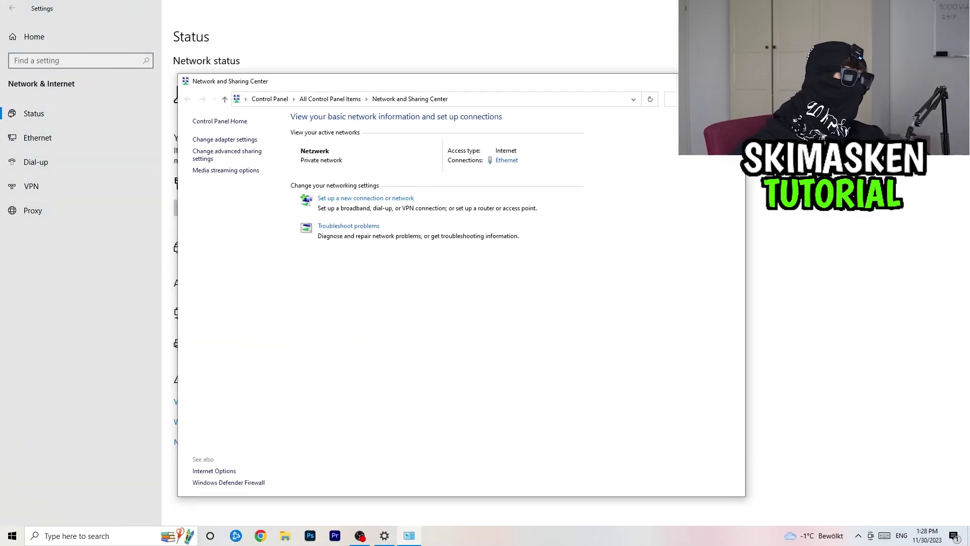
click(710, 81)
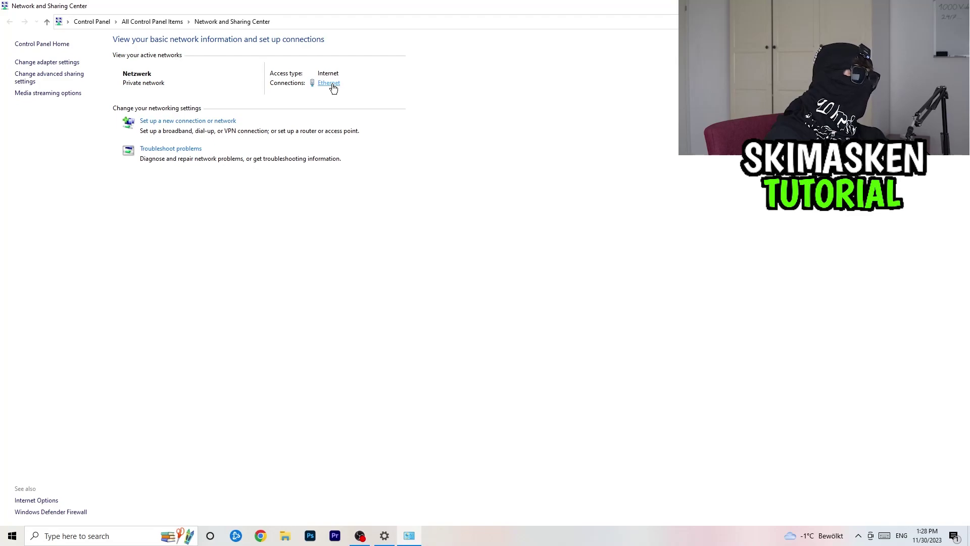
click(332, 85)
drag(468, 167, 260, 77)
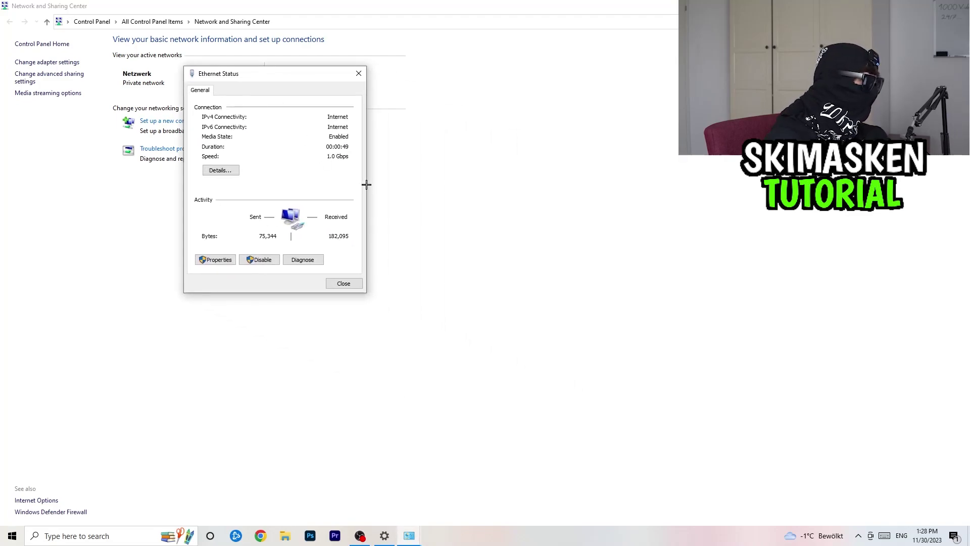
click(219, 260)
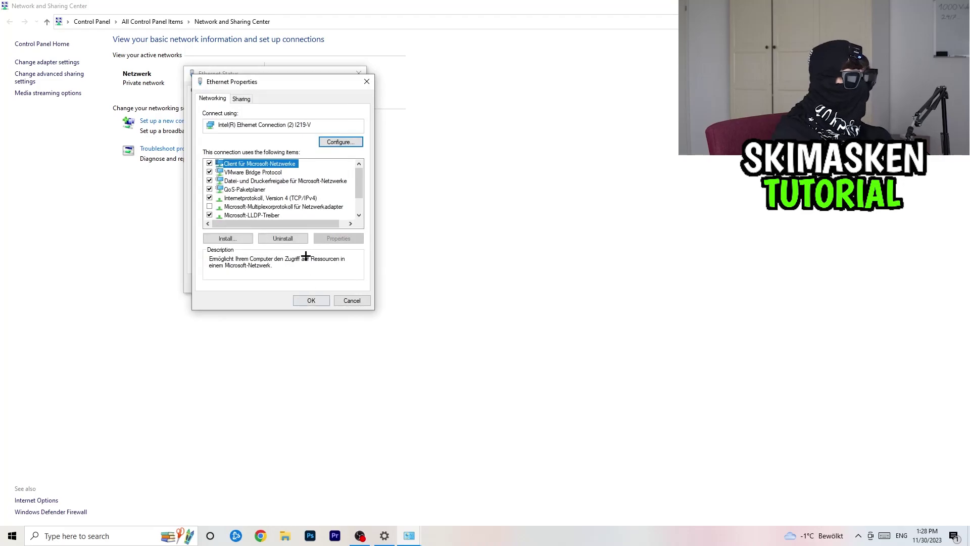
drag(290, 83, 488, 100)
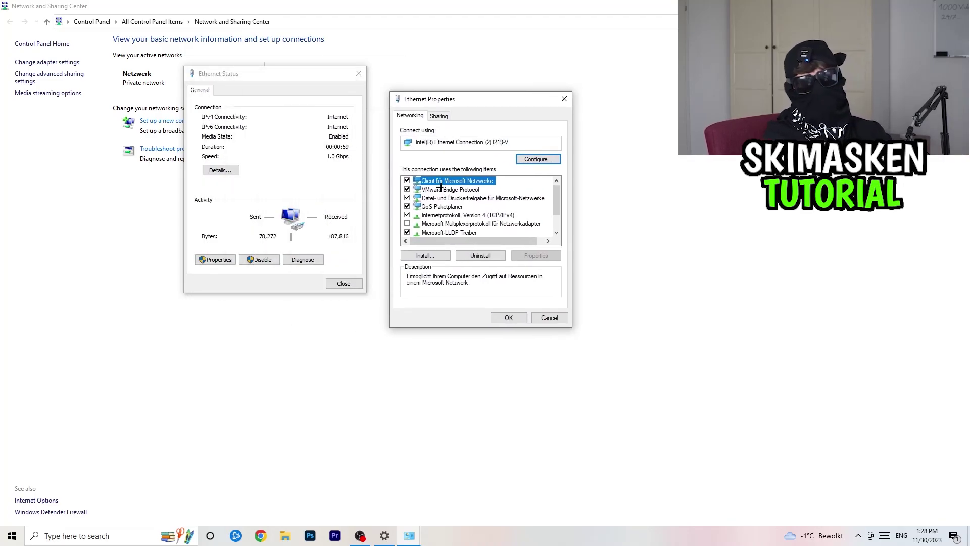
View the manual IP and DNS address fields in the TCP/IPv4 properties, closing the Ethernet dialogs and Network and Sharing Center without saving.
double_click(443, 215)
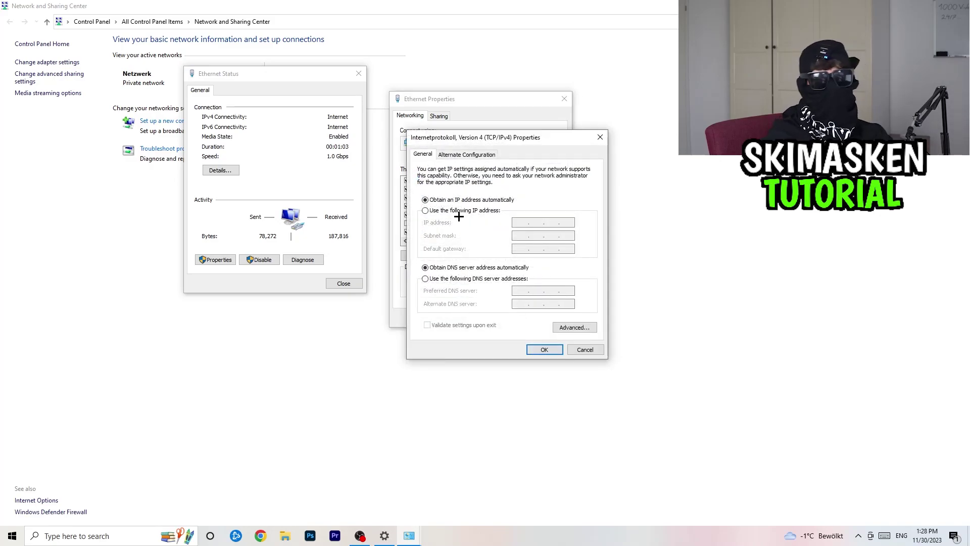
click(458, 211)
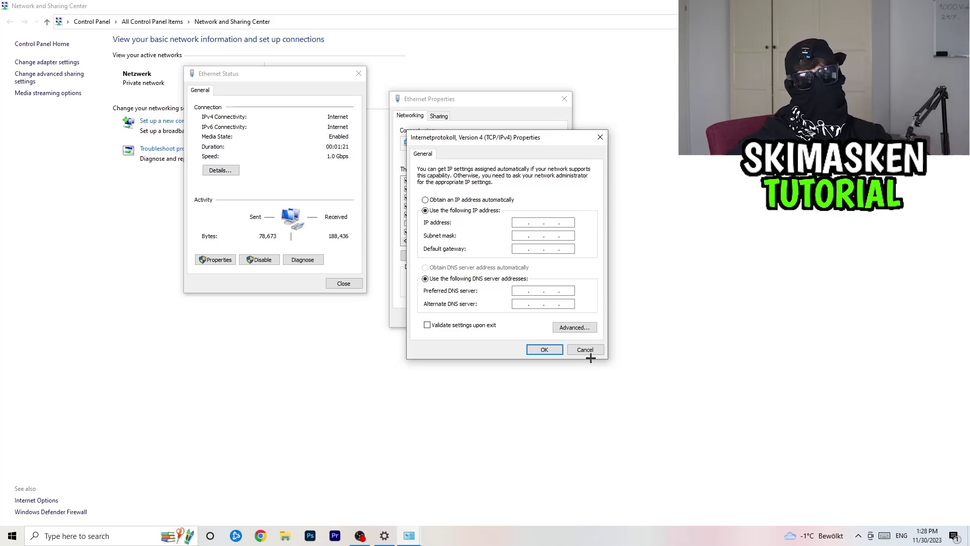
click(601, 137)
click(565, 99)
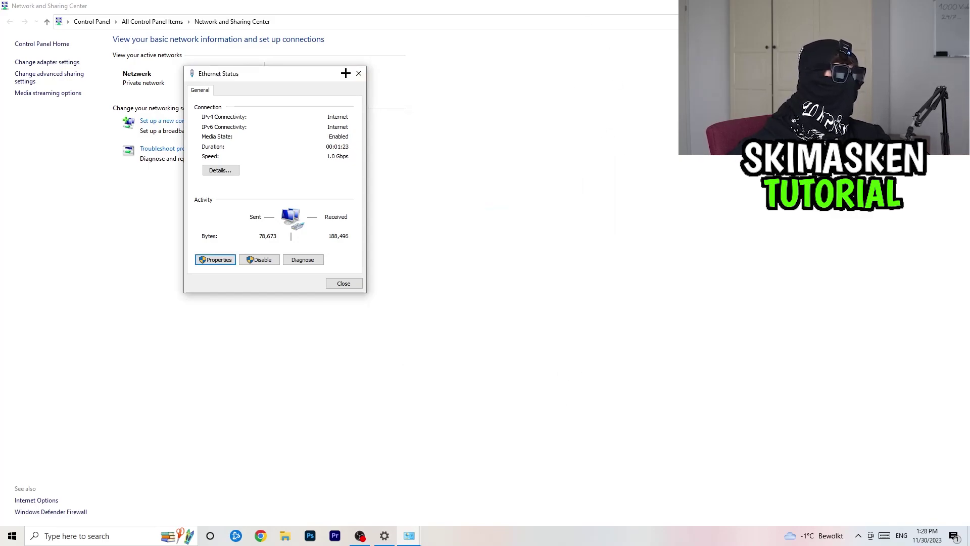
click(358, 73)
key(alt+F4)
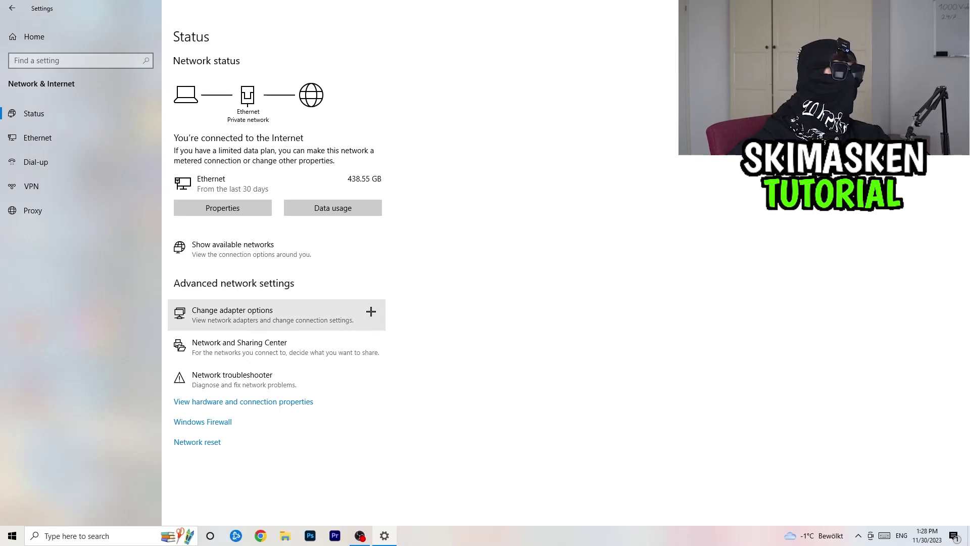
Run the network troubleshooter on all network adapters and close the troubleshooter and Settings.
click(352, 373)
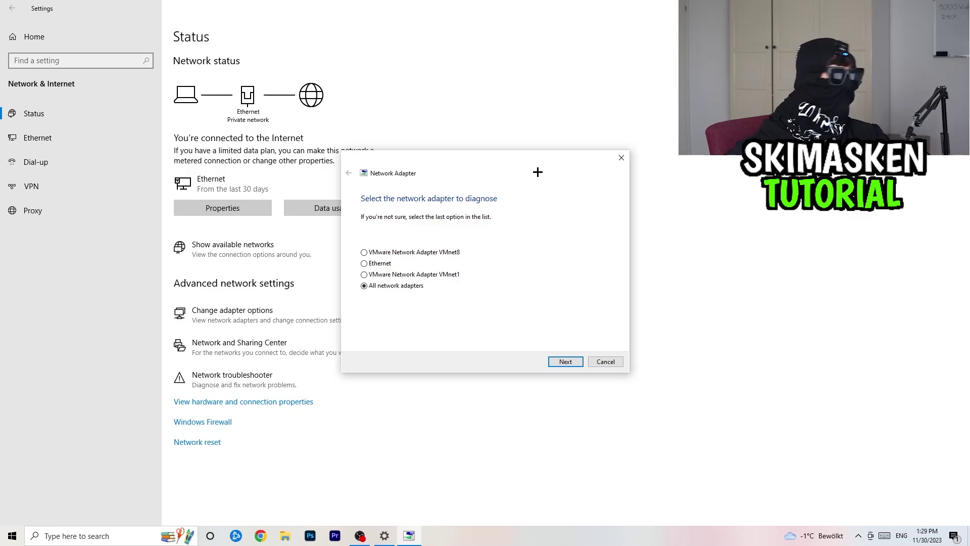
click(556, 361)
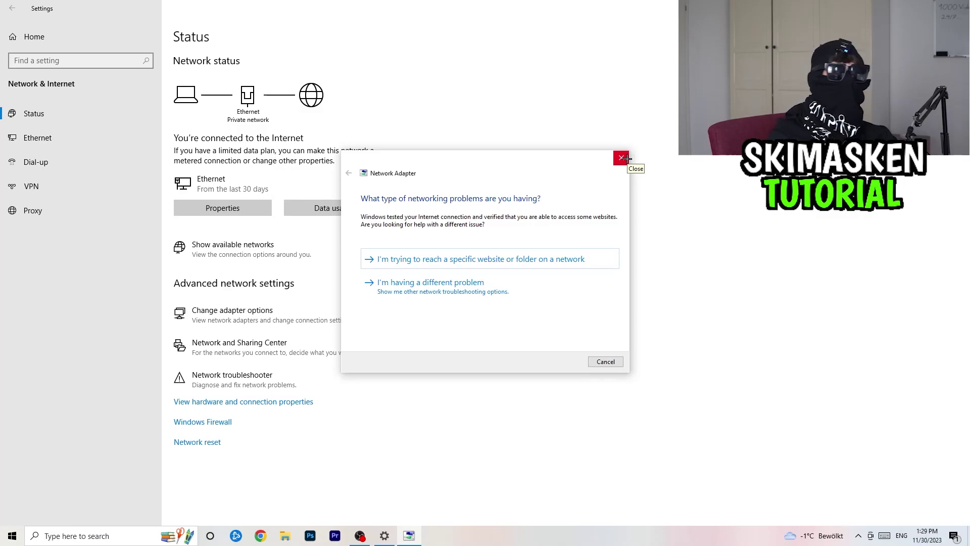
click(625, 158)
key(alt+F4)
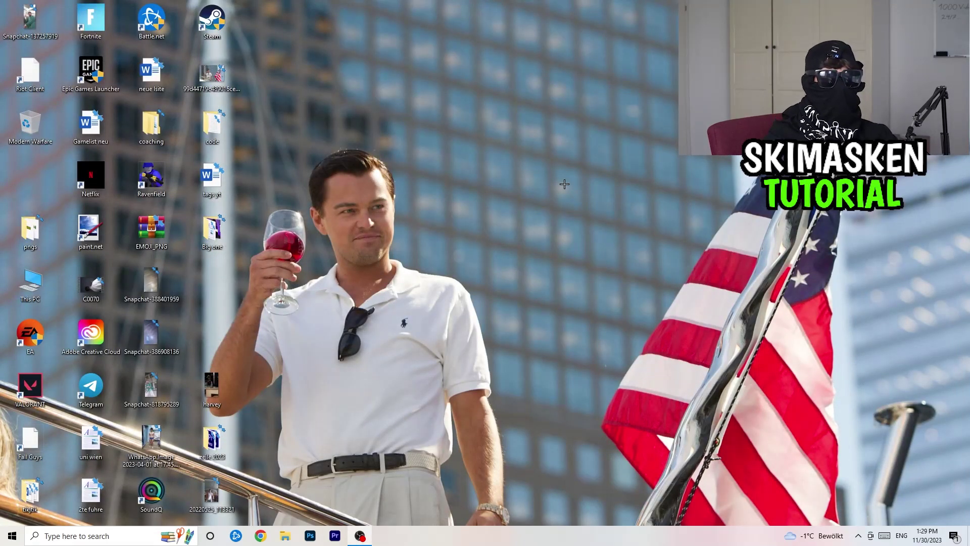
Review the Windows Update status under Update & Security in Settings and close Settings.
click(12, 535)
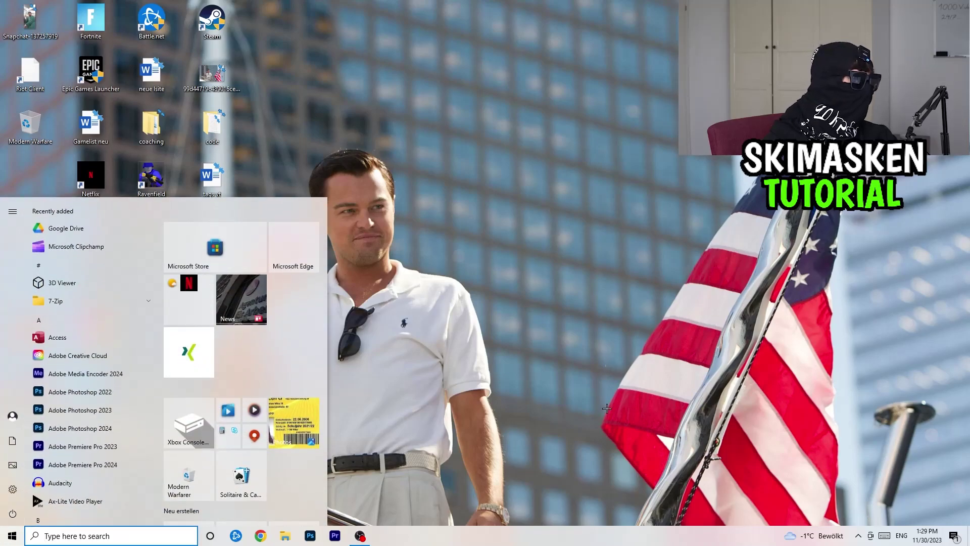
click(13, 488)
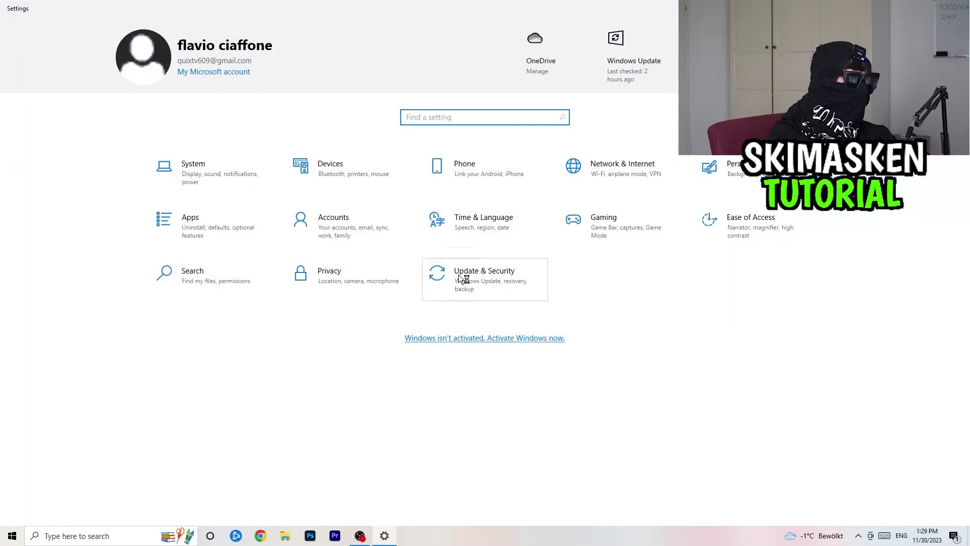
click(484, 275)
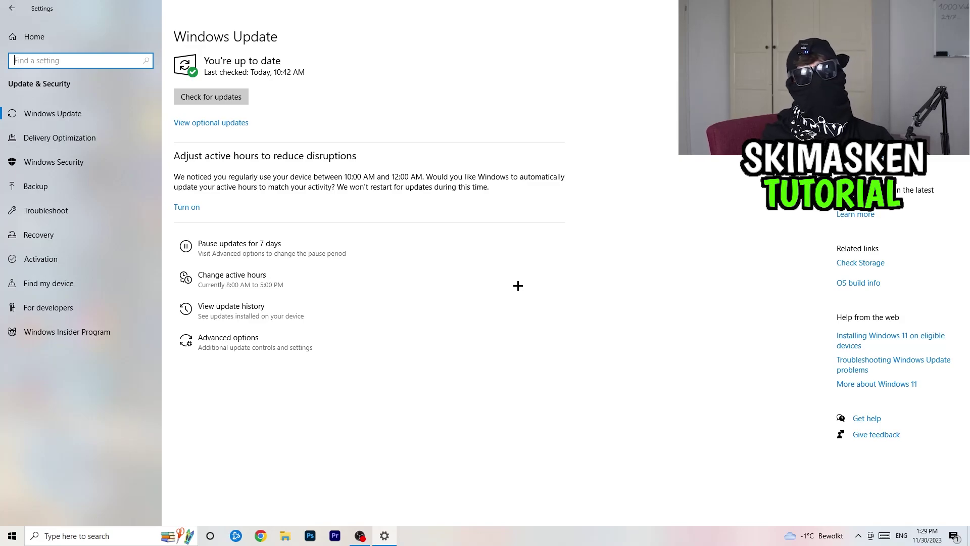
key(alt+F4)
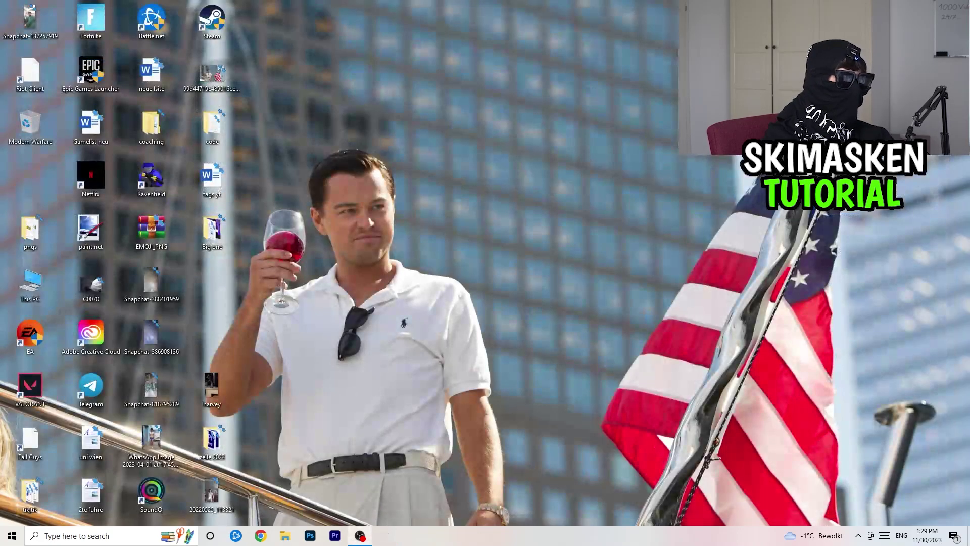